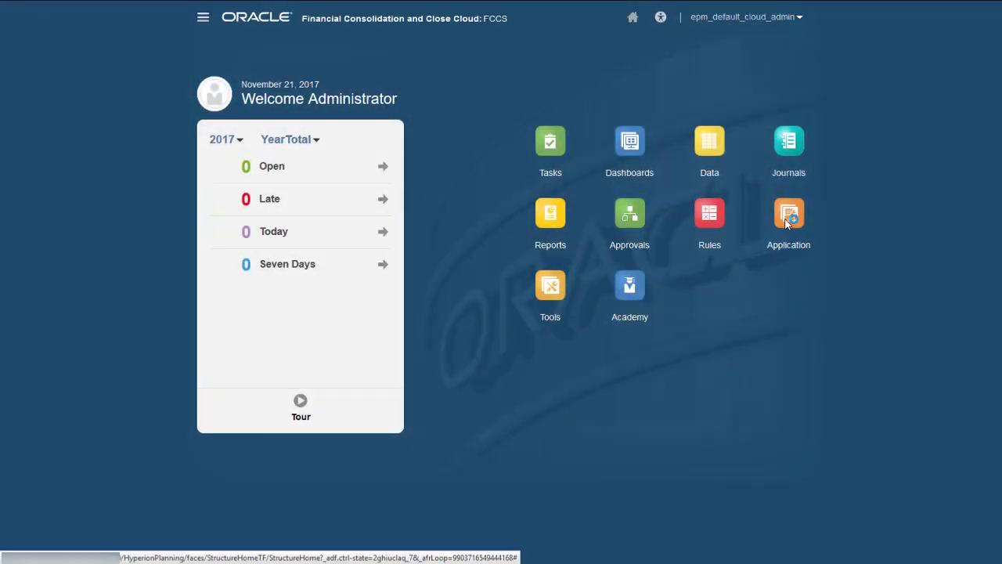
# Step: On the Consolidation Process page, review the Translated and Consolidated steps, then return to Local Currency
pyautogui.click(787, 223)
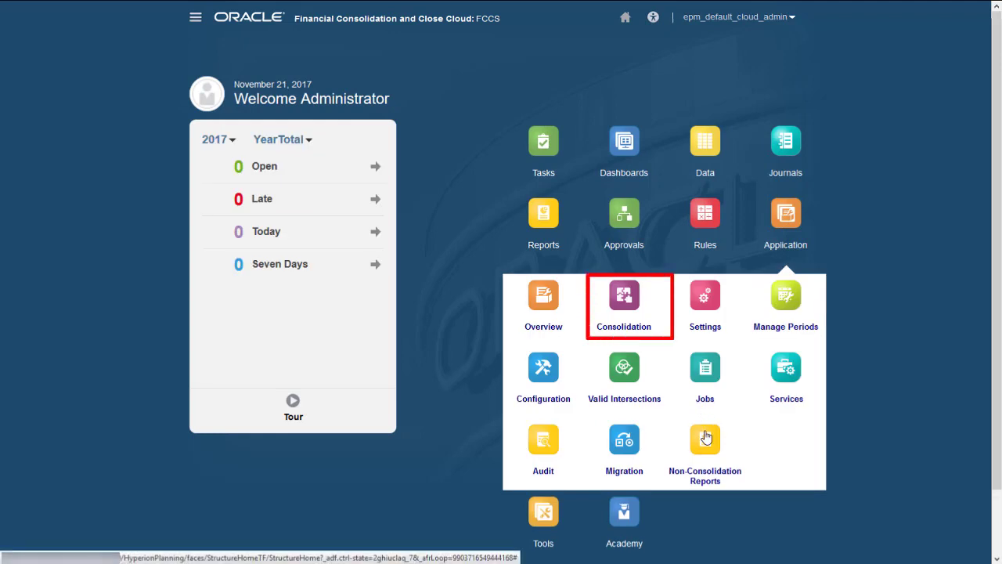
pyautogui.click(624, 296)
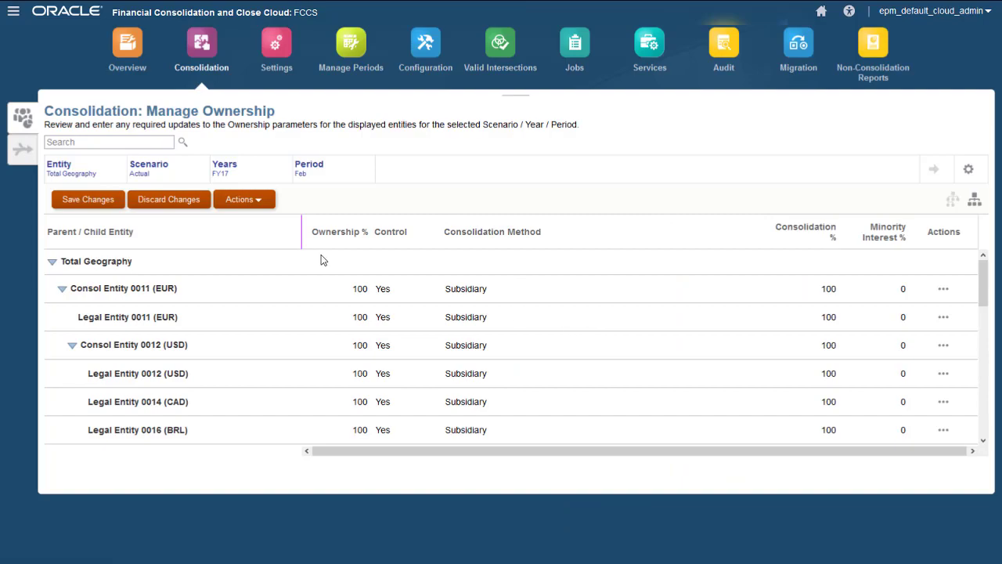
pyautogui.click(22, 150)
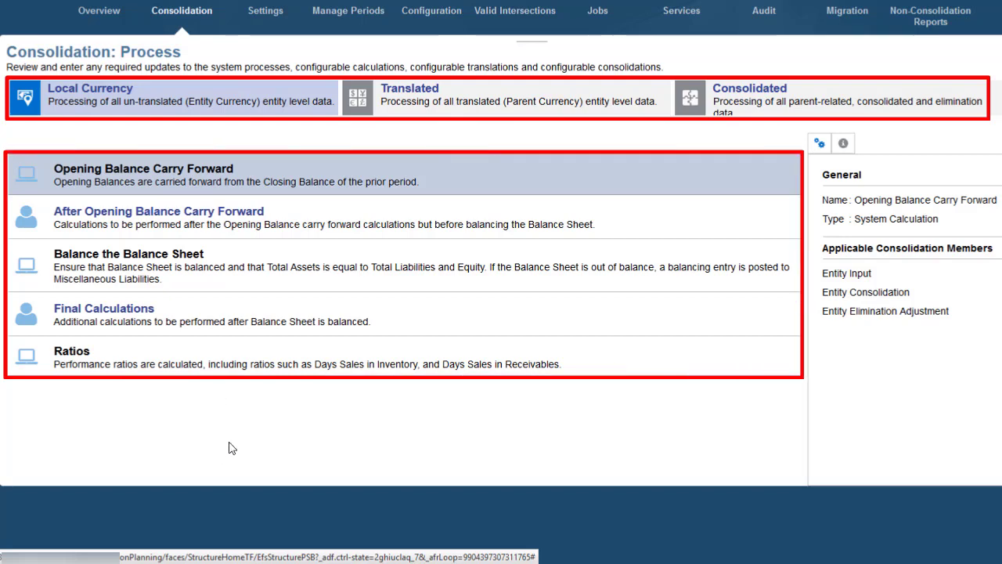
pyautogui.click(415, 97)
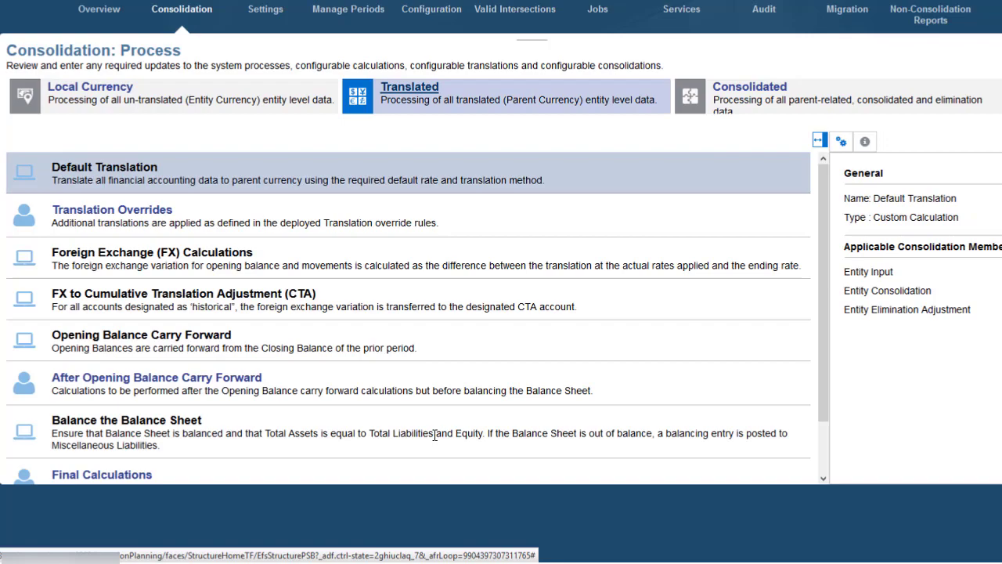
pyautogui.click(749, 89)
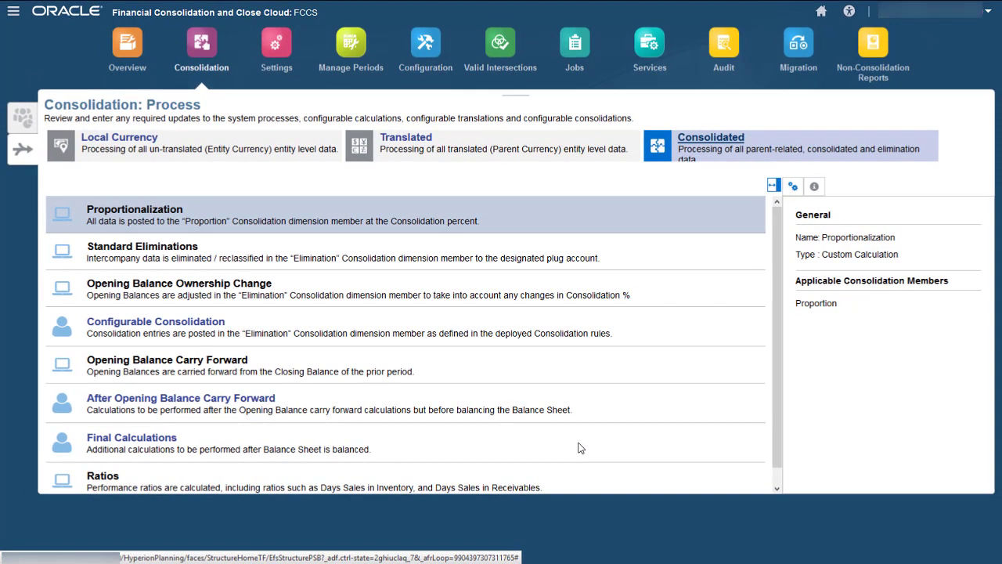
pyautogui.click(119, 139)
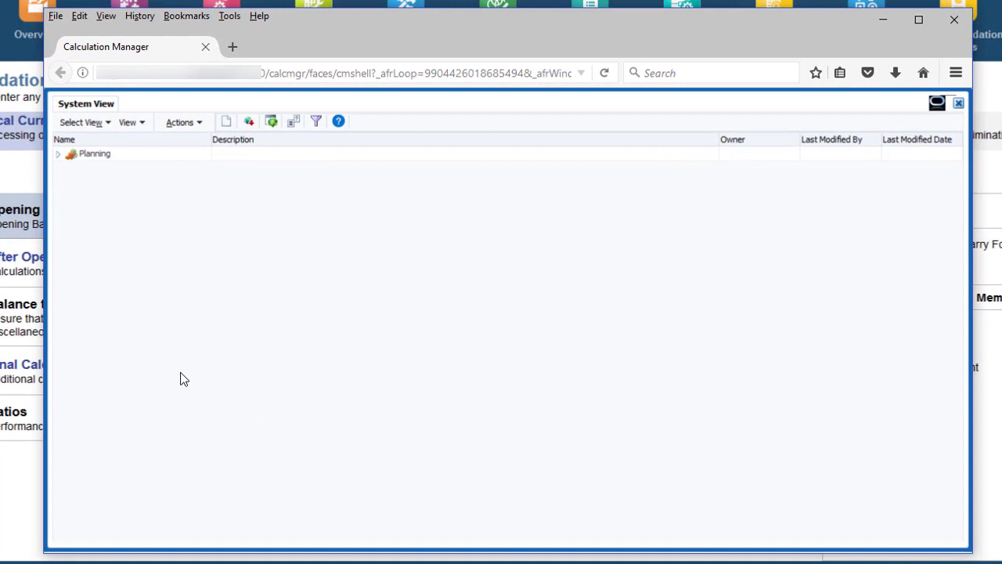
# Step: Expand Planning > FCCS > Consol > Rules in System View to show rules FCCS_10 through FCCS_60
pyautogui.click(58, 155)
pyautogui.click(70, 169)
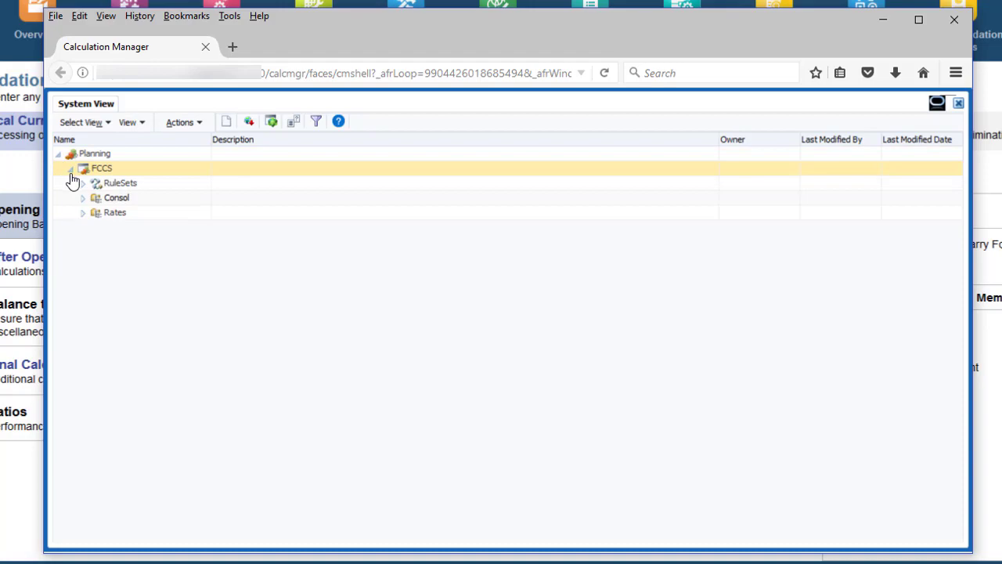
pyautogui.click(82, 198)
pyautogui.click(94, 212)
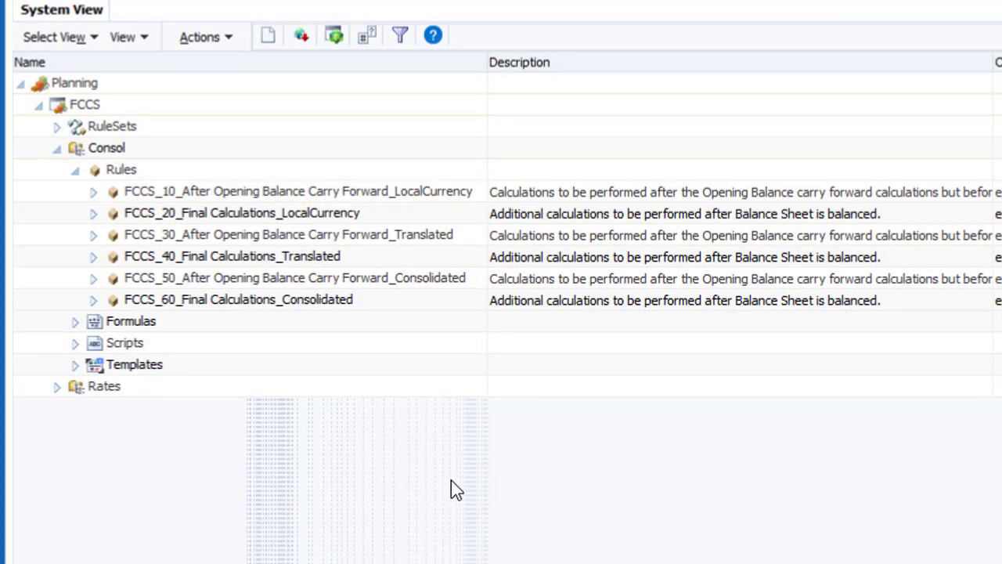
pyautogui.rightClick(411, 190)
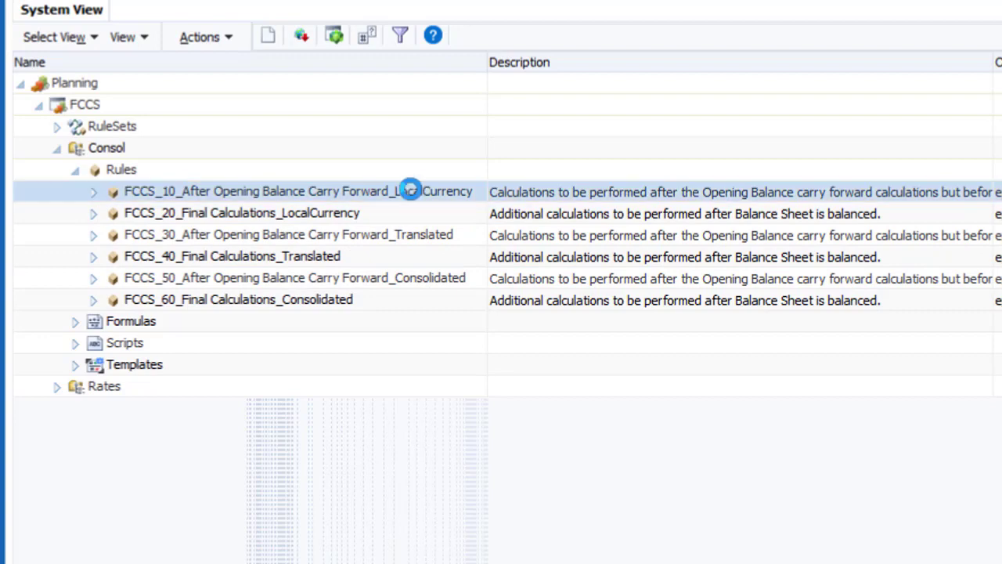
# Step: Open the FCCS_10 rule, collapse Existing Objects and enlarge the script editor
pyautogui.click(436, 218)
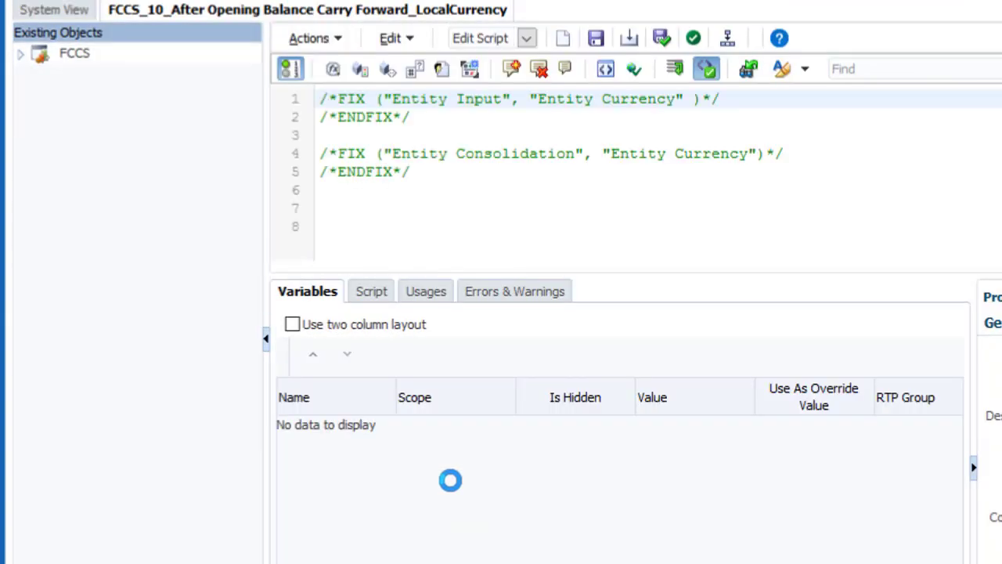
pyautogui.click(266, 343)
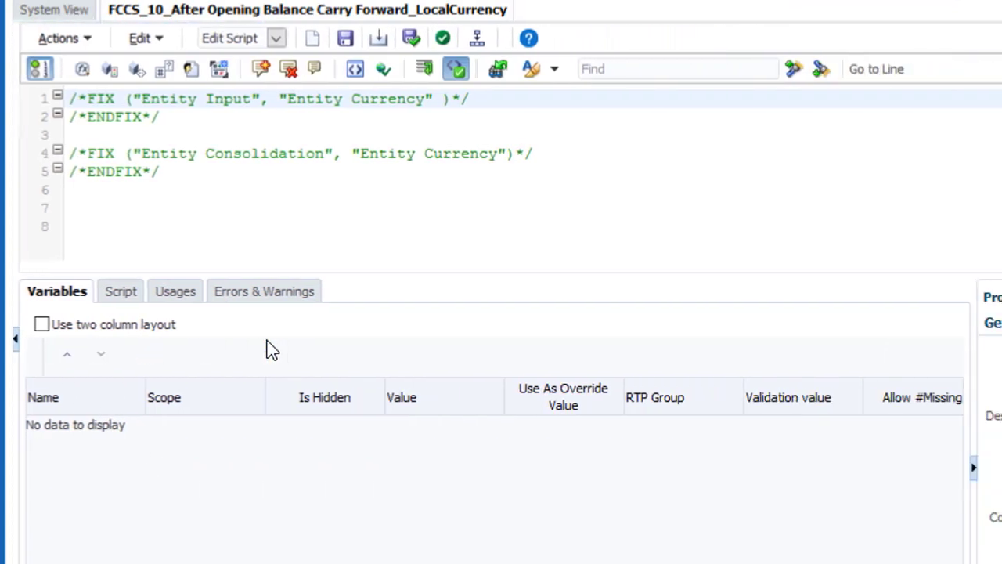
pyautogui.moveTo(418, 276); pyautogui.dragTo(391, 561)
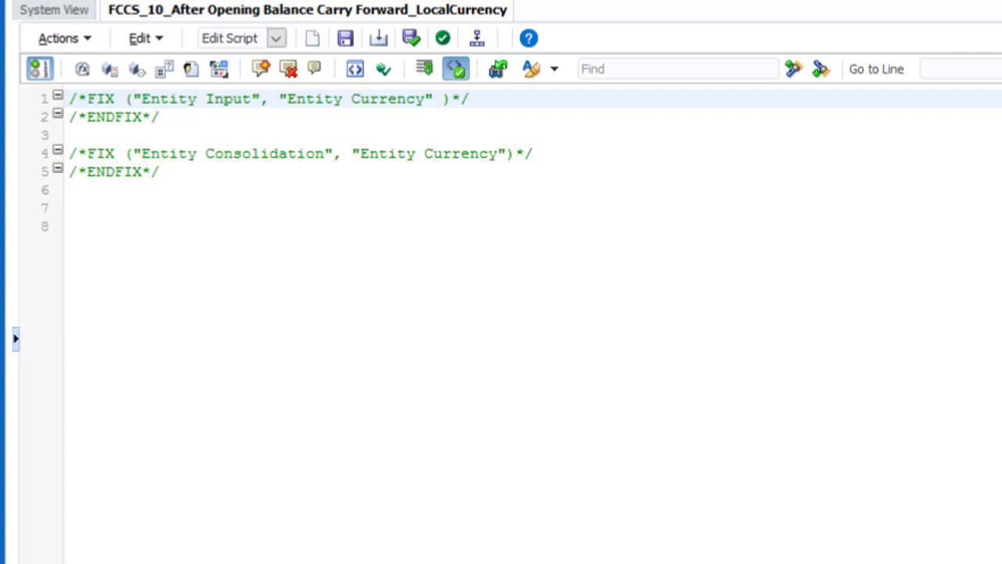
# Step: Remove the comment markers around the Entity Input FIX and ENDFIX lines
pyautogui.click(90, 99)
pyautogui.press('BackSpace')
pyautogui.press('BackSpace')
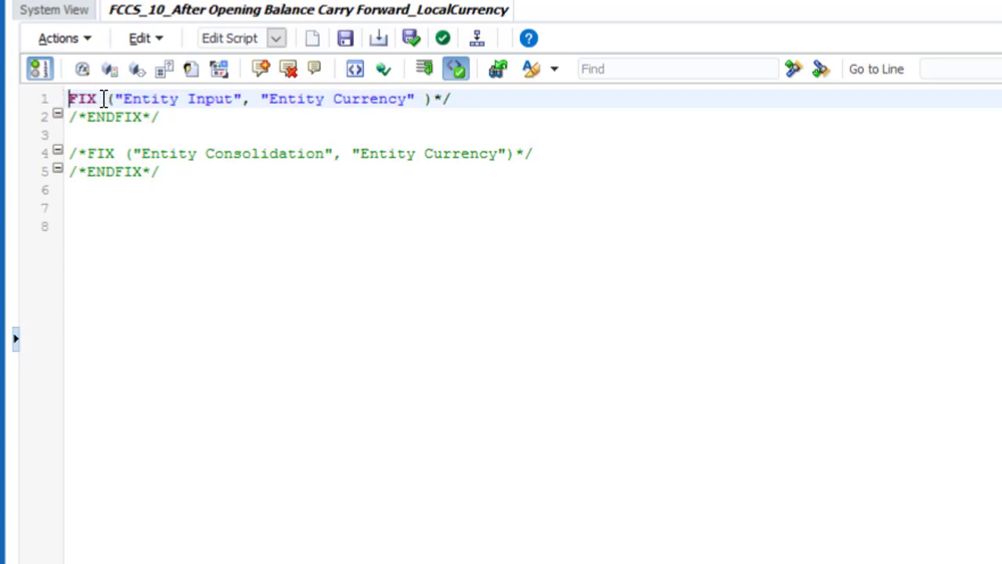
pyautogui.click(483, 94)
pyautogui.press('BackSpace')
pyautogui.press('BackSpace')
pyautogui.click(82, 118)
pyautogui.press('BackSpace')
pyautogui.press('BackSpace')
pyautogui.click(158, 117)
pyautogui.press('BackSpace')
pyautogui.press('BackSpace')
# Step: Paste the receivable and payable movement calculation script inside the FIX block
pyautogui.click(70, 118)
pyautogui.press('Return')
pyautogui.click(73, 117)
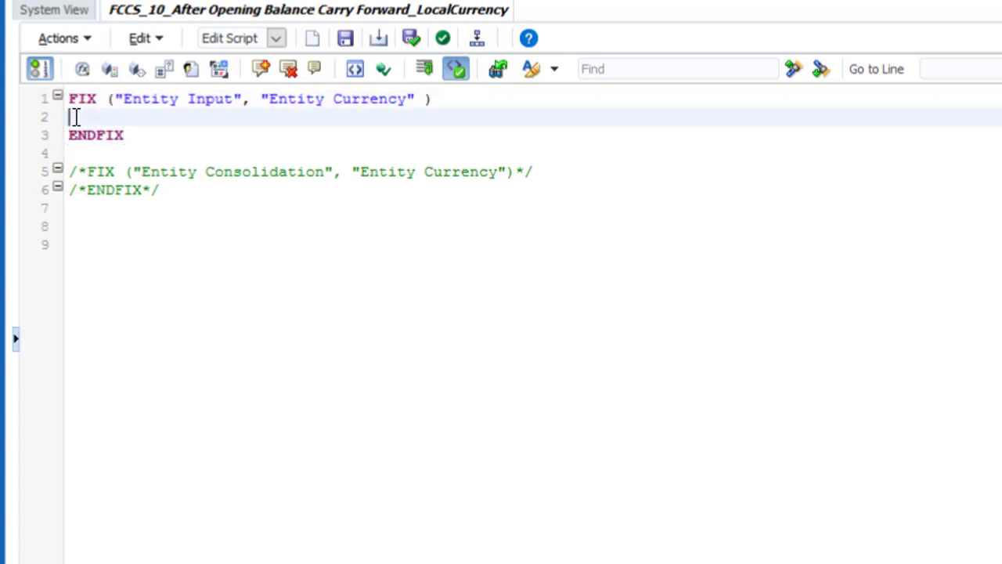
pyautogui.rightClick(74, 118)
pyautogui.click(152, 216)
# Step: Save the FCCS_10 rule and confirm the saved message
pyautogui.click(94, 40)
pyautogui.click(500, 388)
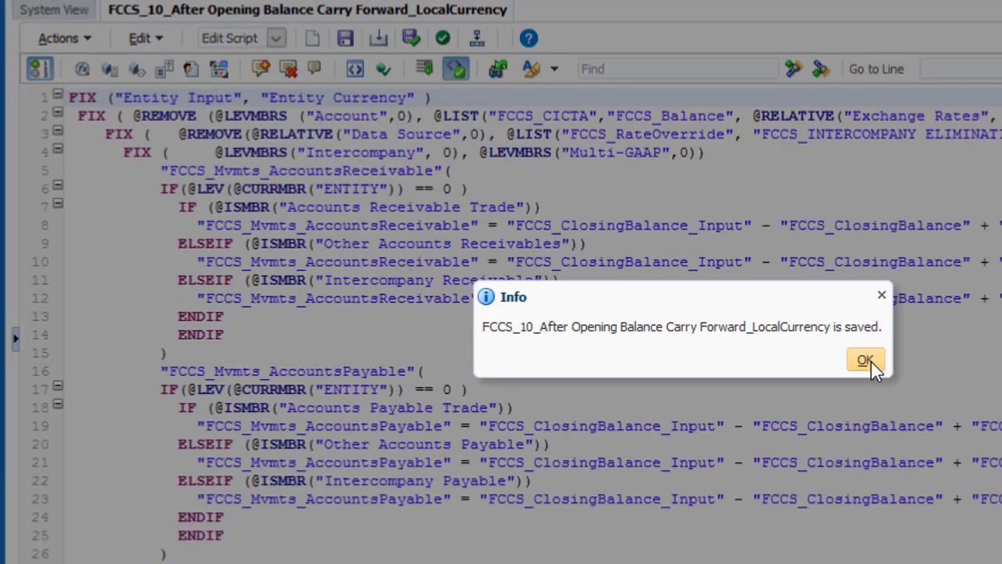
pyautogui.click(869, 360)
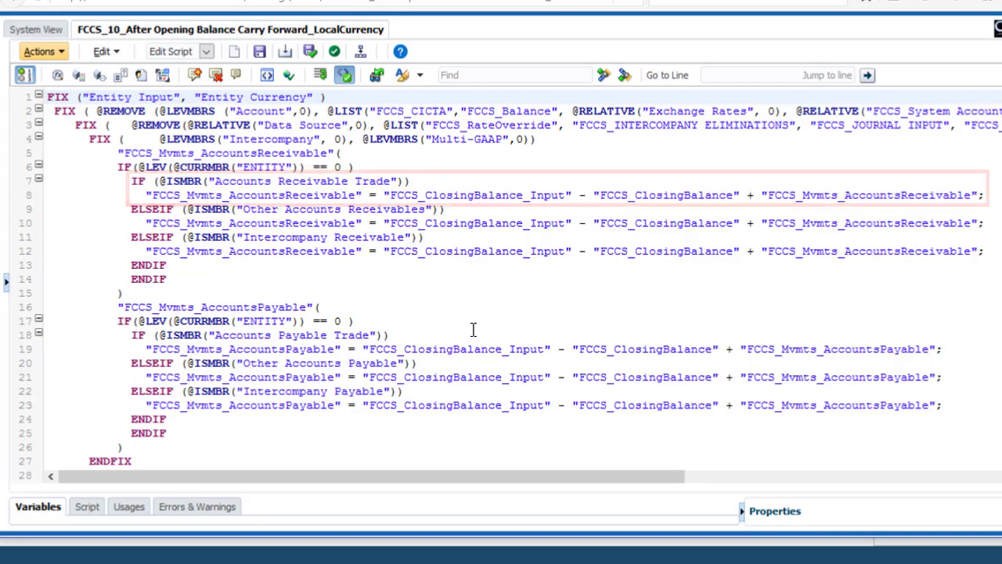
# Step: Switch the FCCS_10 rule to designer view and validate it against Planning without errors
pyautogui.click(206, 52)
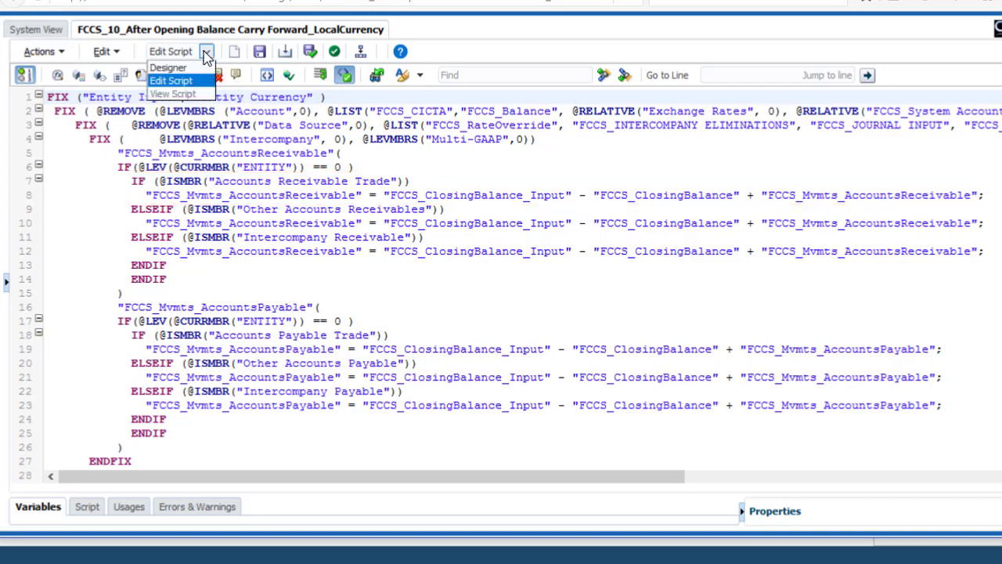
pyautogui.click(168, 68)
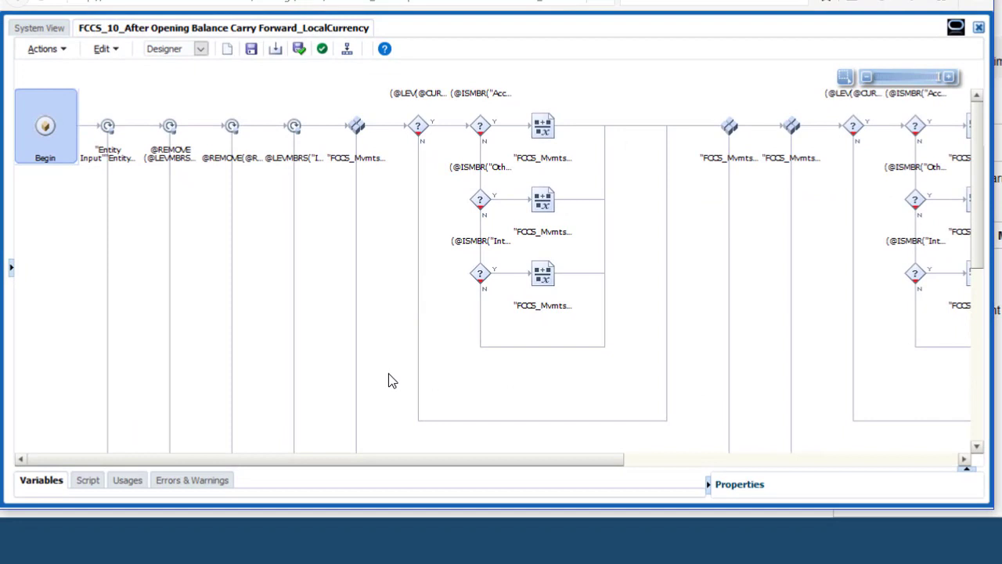
pyautogui.click(65, 52)
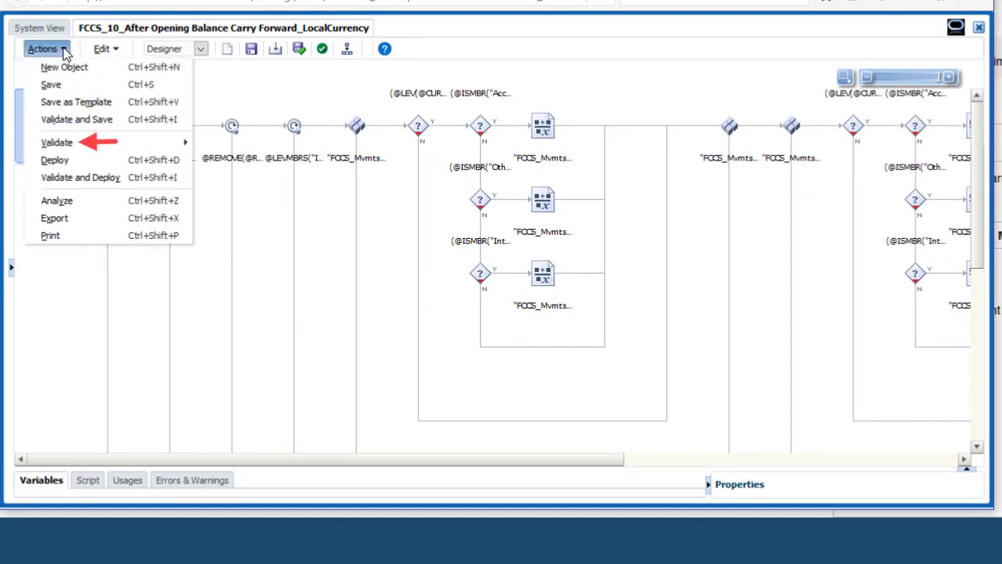
pyautogui.moveTo(114, 143)
pyautogui.click(226, 144)
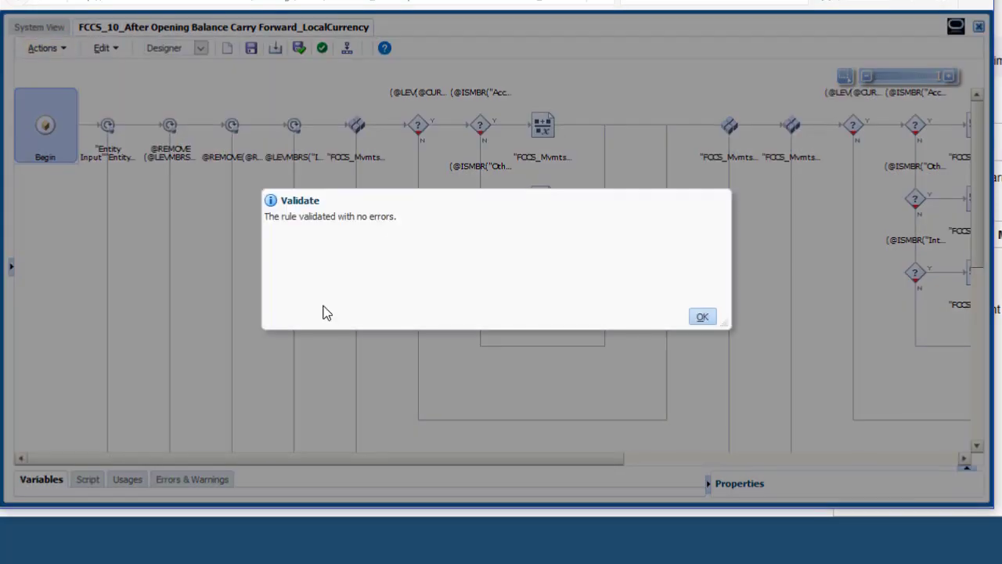
pyautogui.click(704, 320)
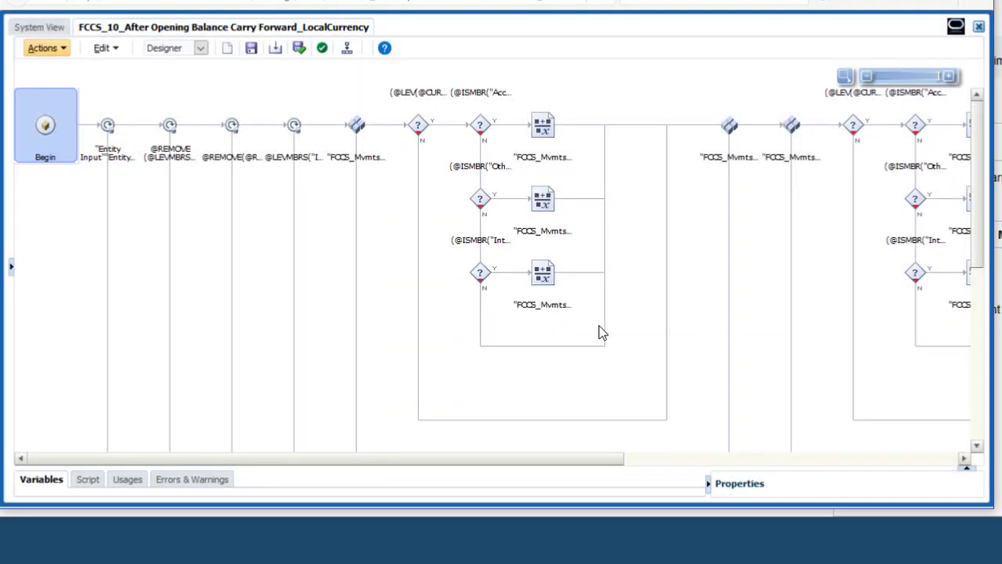
# Step: Deploy the FCCS_10 rule and acknowledge the deployment success message
pyautogui.click(67, 50)
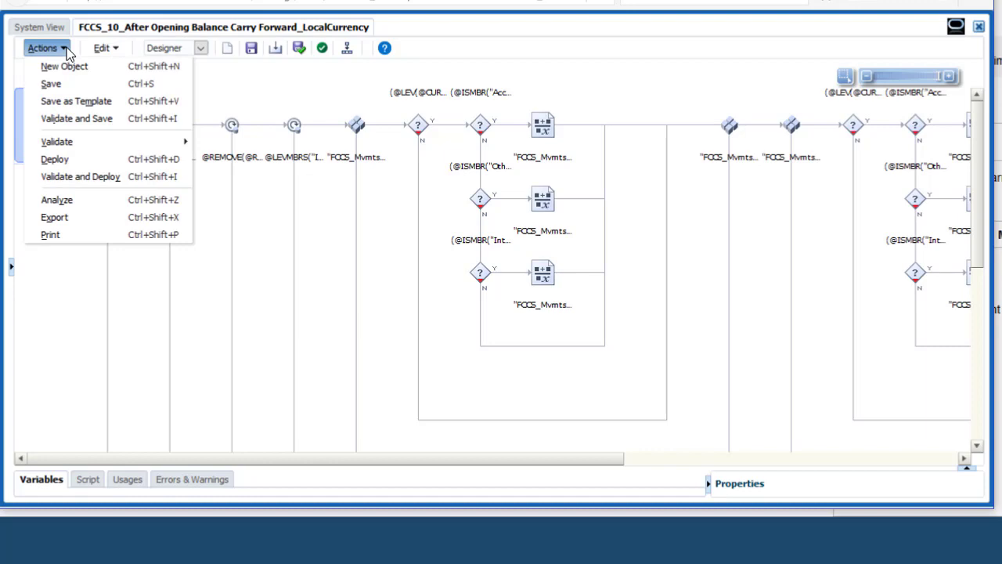
pyautogui.click(68, 159)
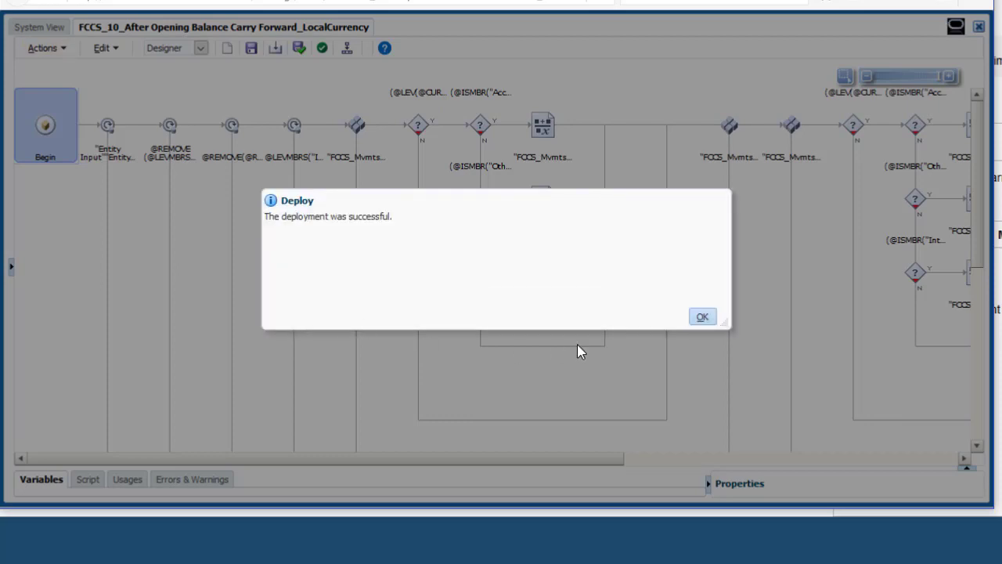
pyautogui.click(702, 319)
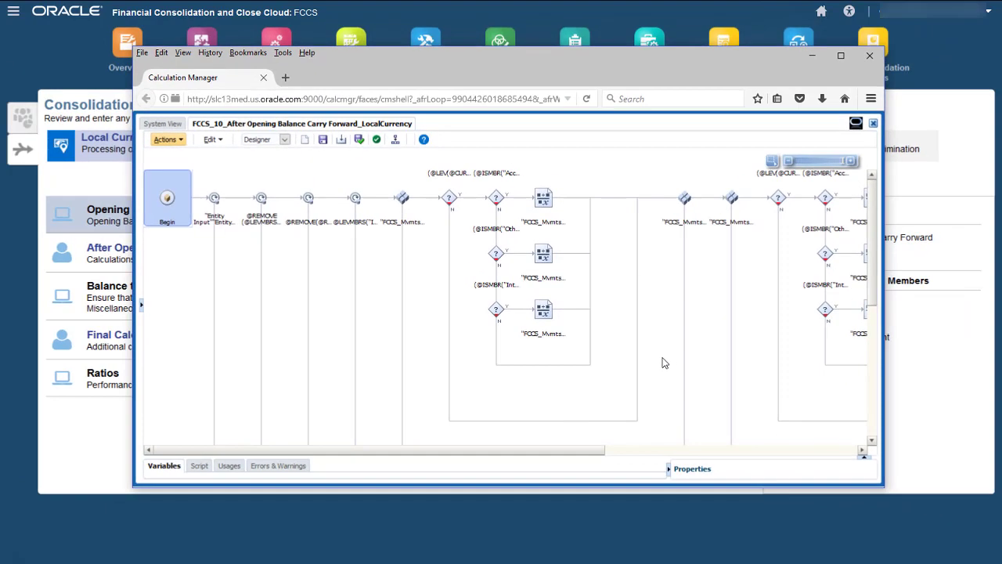
# Step: Minimize Calculation Manager and open the Accounts Receivable - Working Capital form from FCCS Data
pyautogui.click(814, 57)
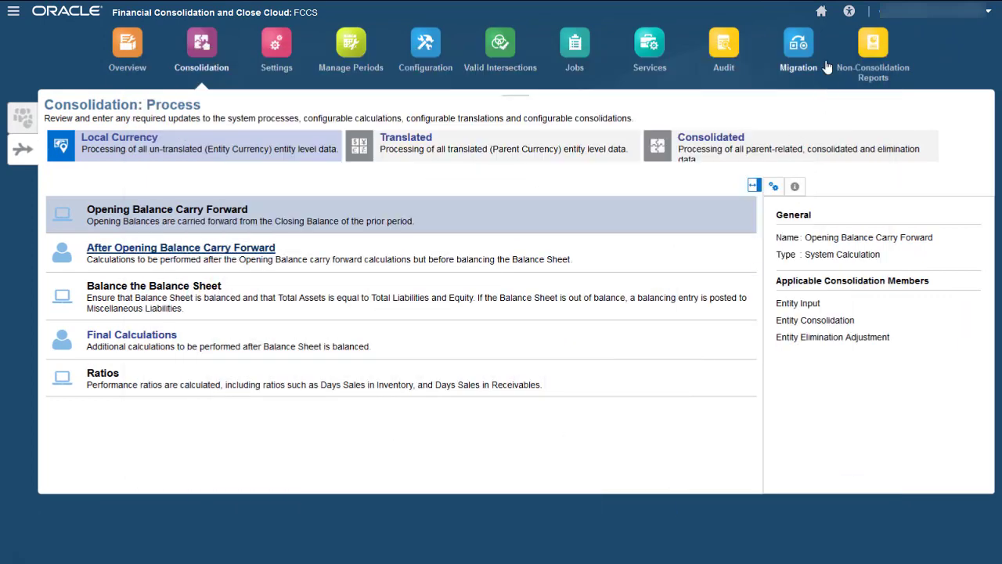
pyautogui.click(820, 12)
pyautogui.click(714, 181)
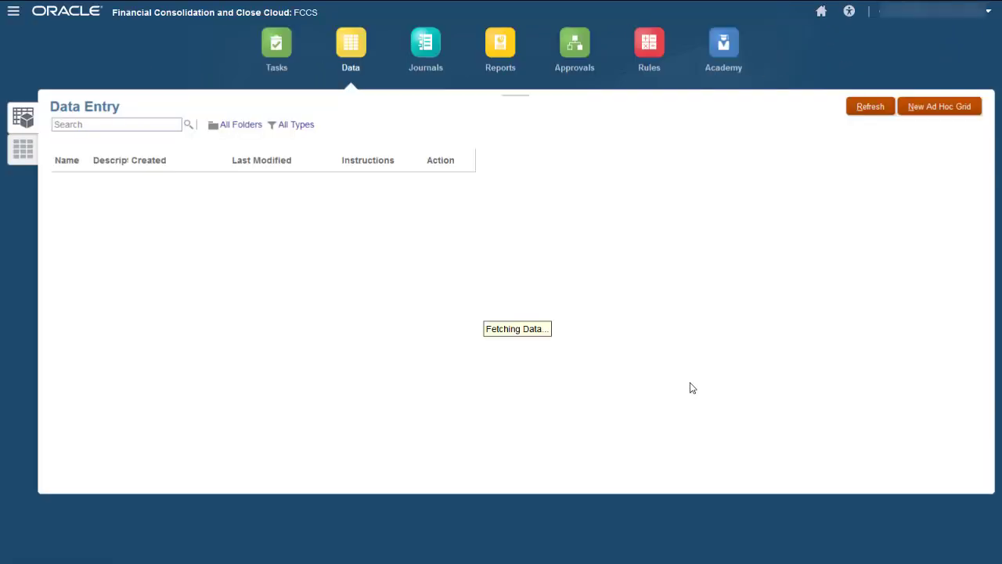
pyautogui.moveTo(975, 284); pyautogui.dragTo(979, 382)
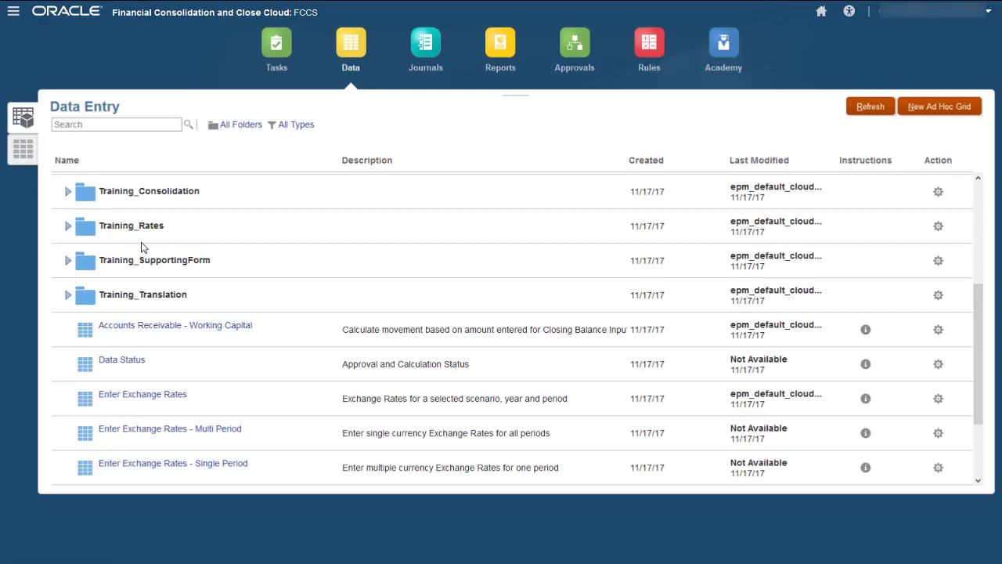
pyautogui.click(198, 333)
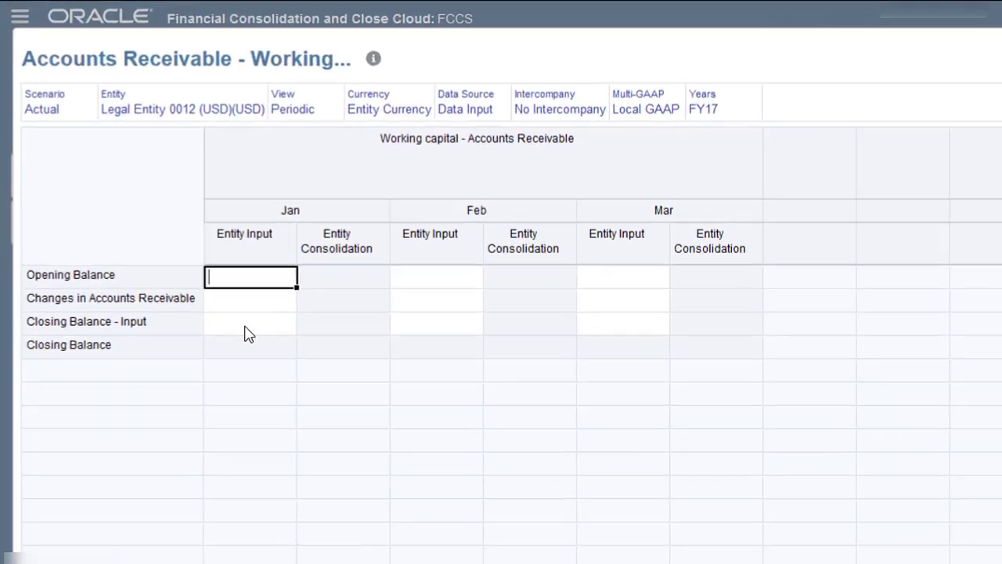
# Step: Enter and save closing balances of 10000 for Jan and 15000 for Feb
pyautogui.click(175, 227)
pyautogui.write('10000')
pyautogui.click(437, 348)
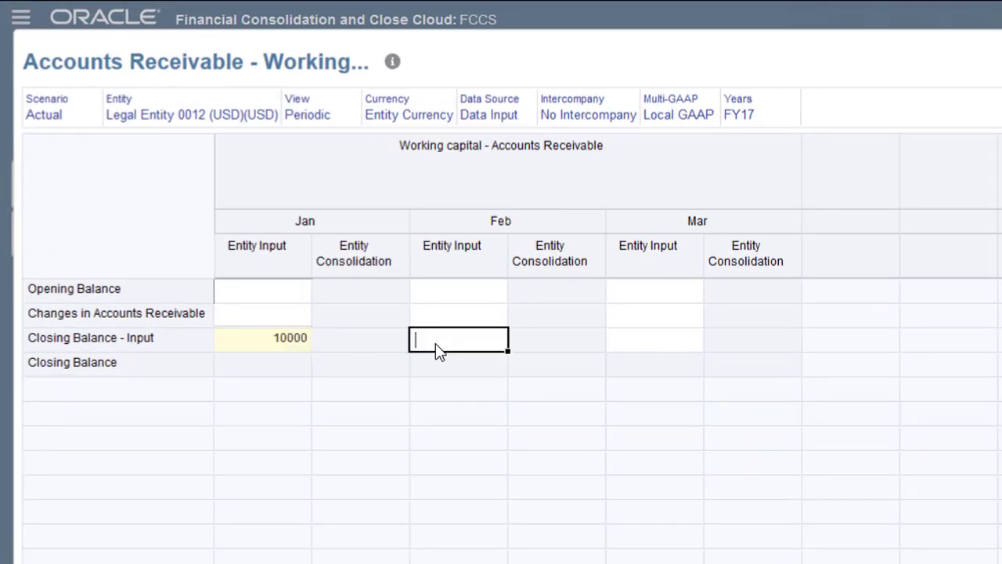
pyautogui.write('15000')
pyautogui.press('Tab')
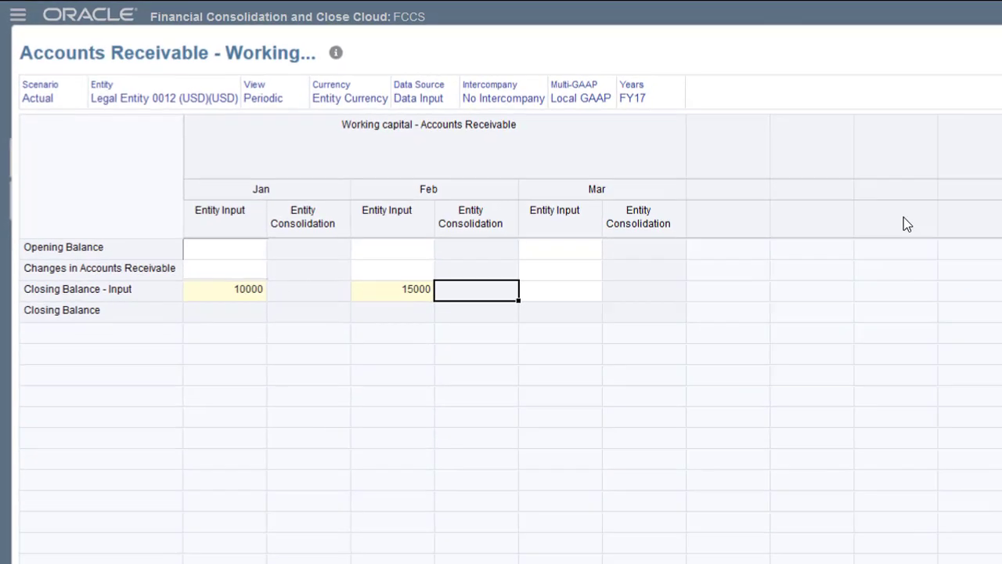
pyautogui.click(972, 45)
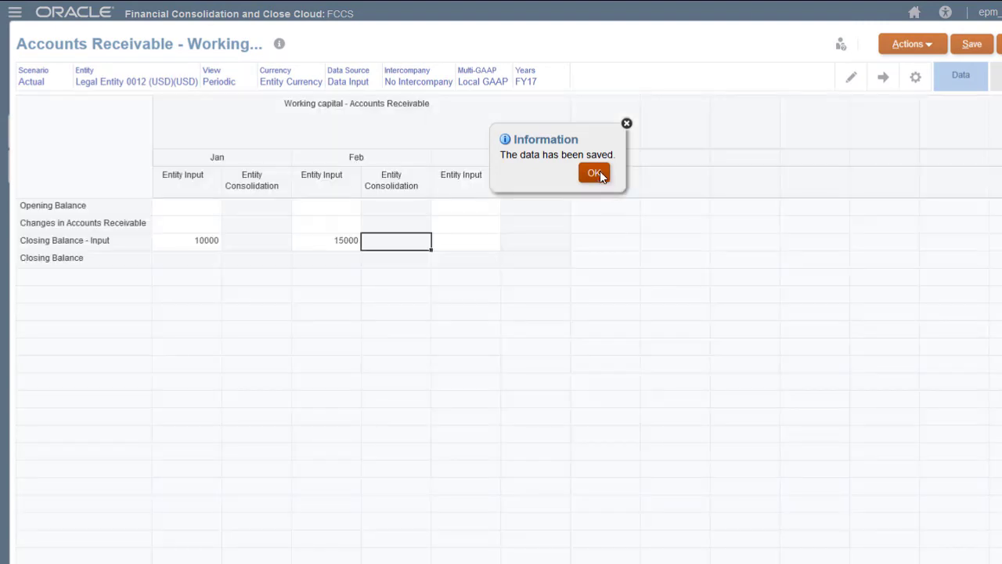
pyautogui.click(604, 182)
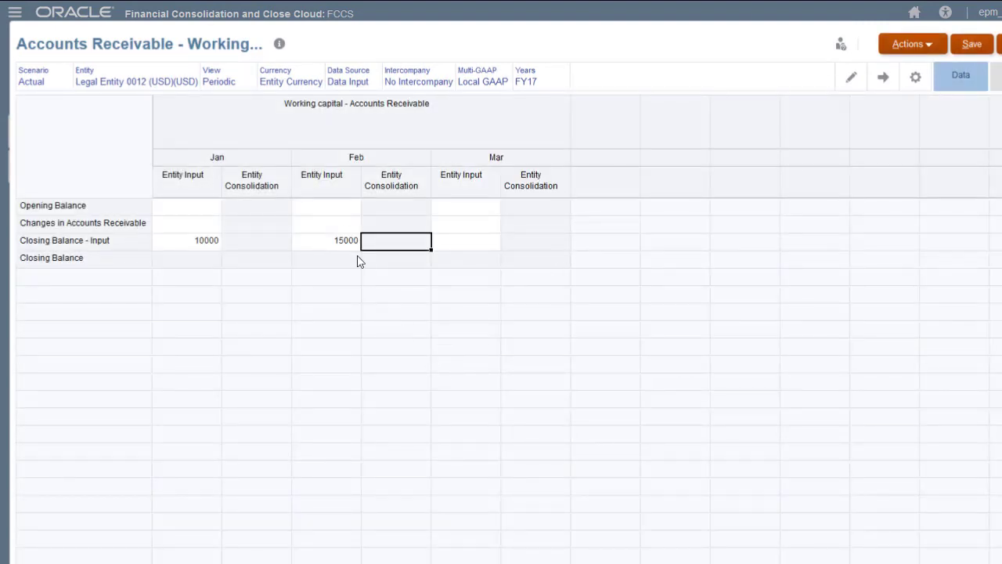
# Step: Consolidate the form from a Feb cell, yielding Opening Balance 10000 and Changes 5000
pyautogui.click(340, 208)
pyautogui.rightClick(340, 208)
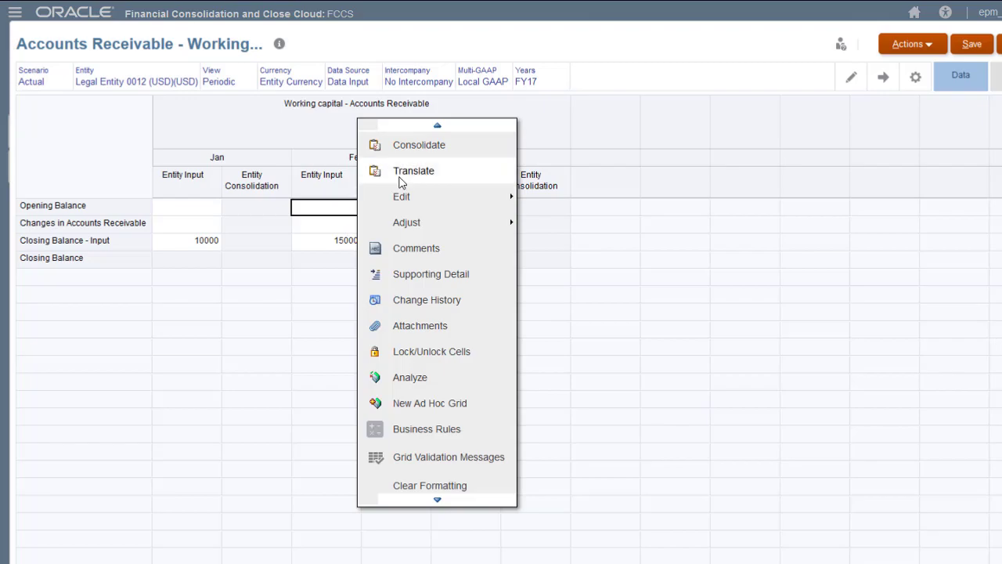
pyautogui.click(412, 146)
pyautogui.click(771, 153)
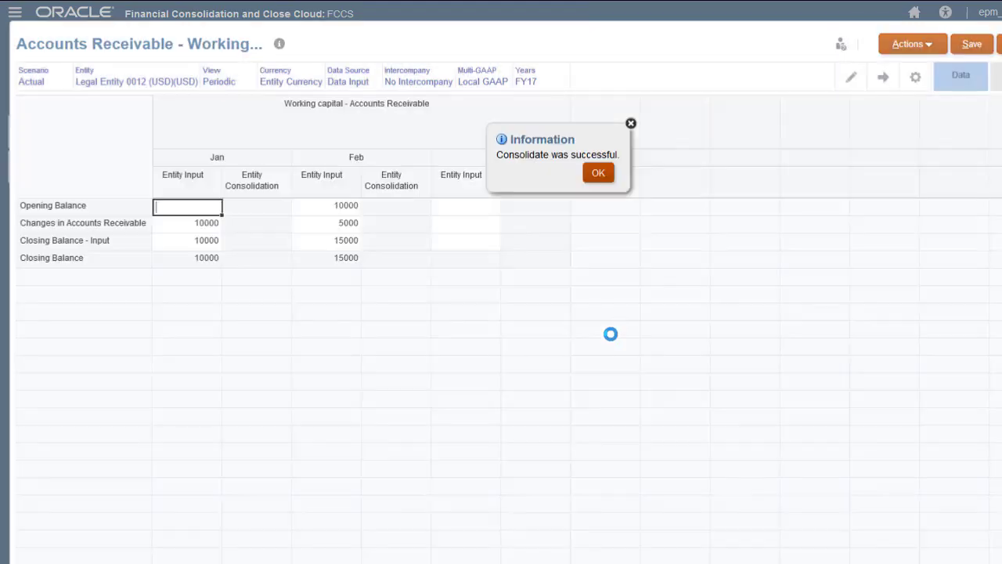
pyautogui.click(597, 172)
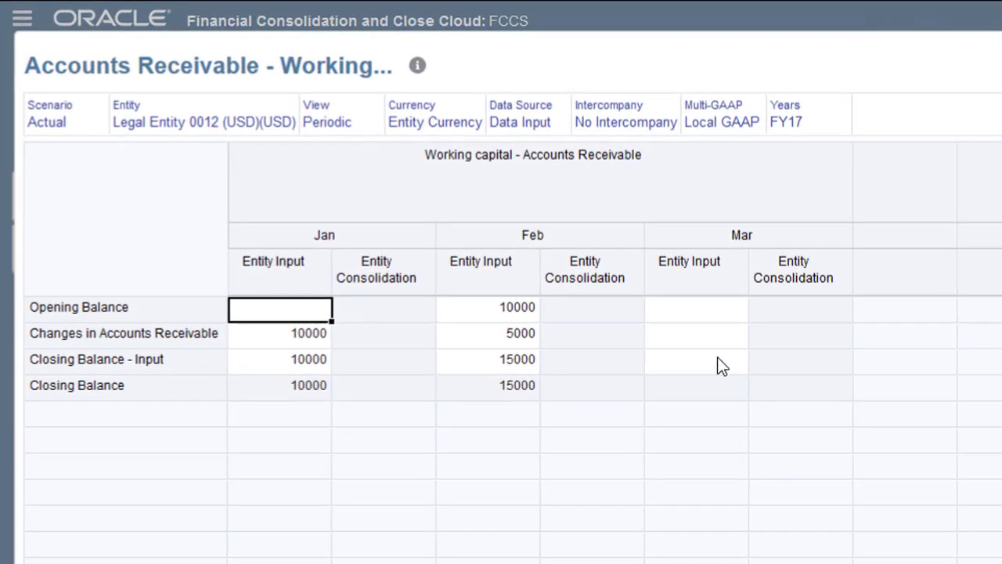